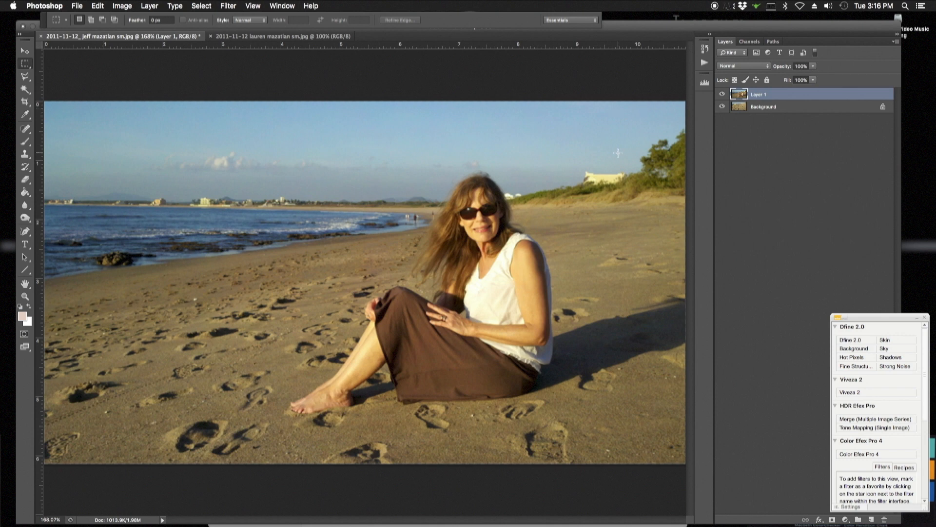
Step: Toggle Layer 1's visibility to compare the woman's photo with the man's photo on the Background layer
click(722, 94)
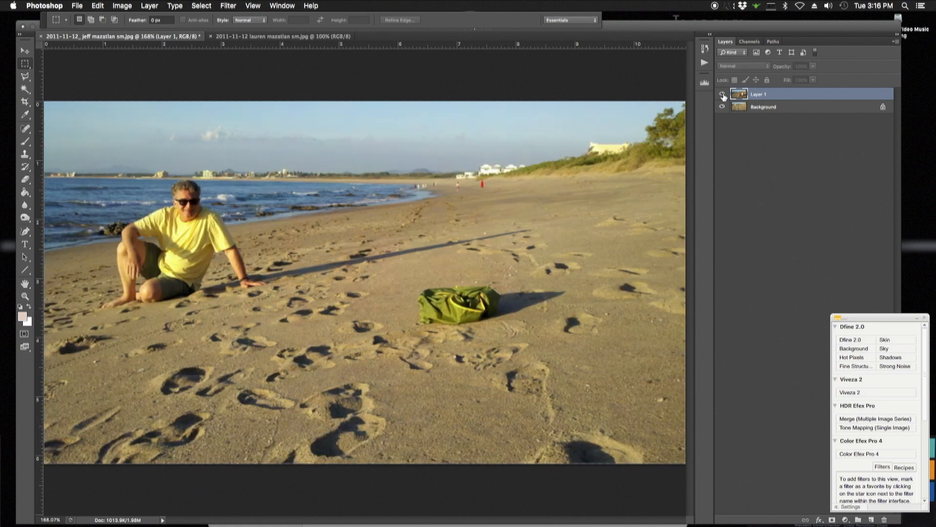
click(723, 94)
click(723, 94)
click(723, 94)
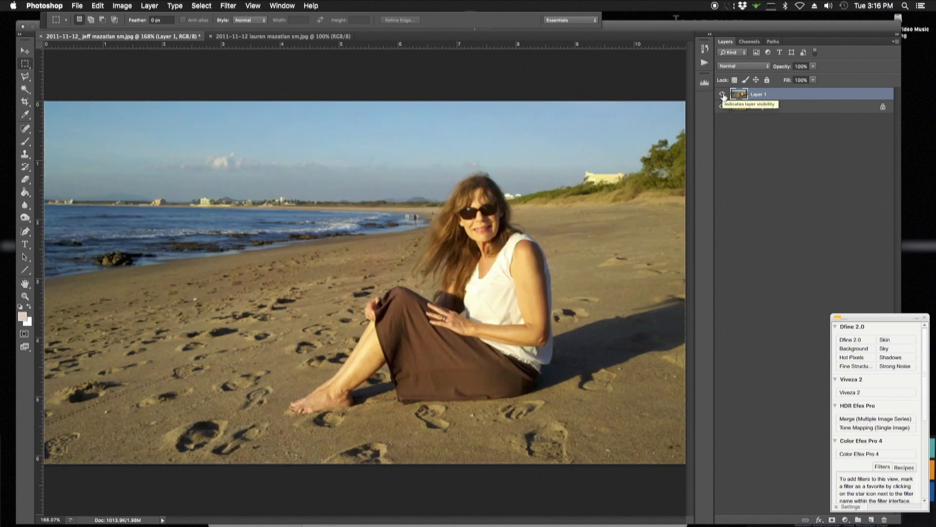
Step: Lower Layer 1's opacity to 49% and activate the Move tool
click(813, 68)
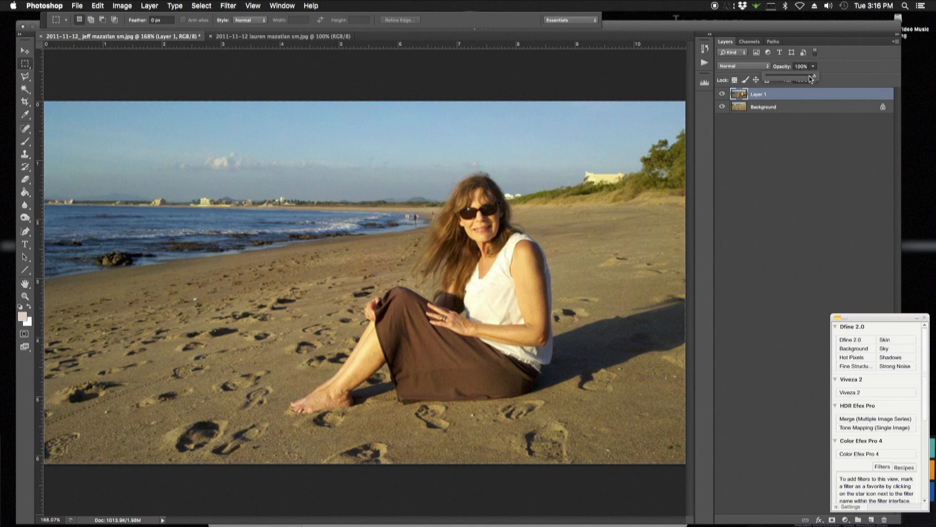
drag(815, 78, 791, 79)
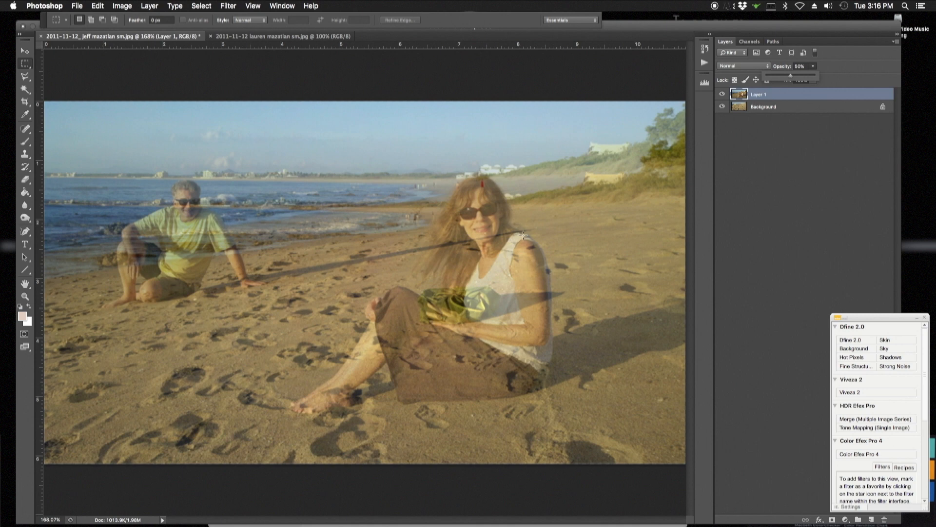
click(25, 50)
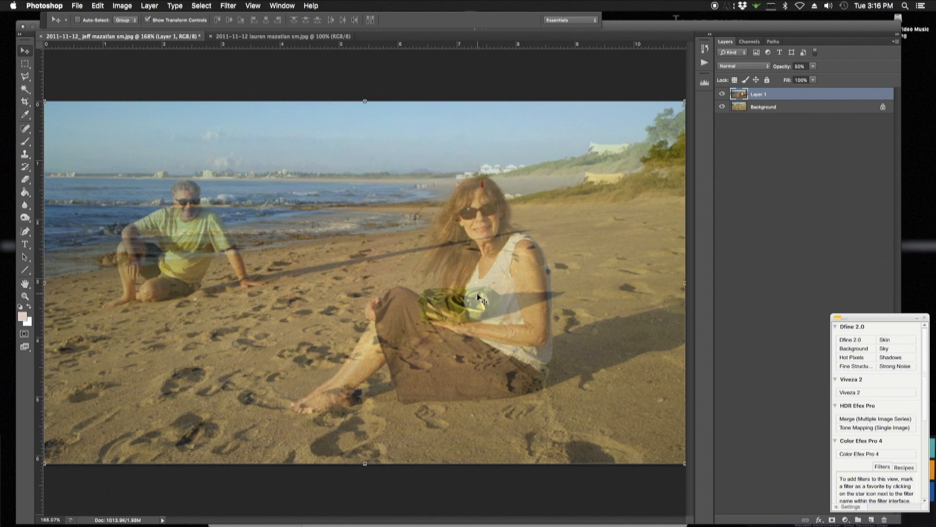
click(813, 69)
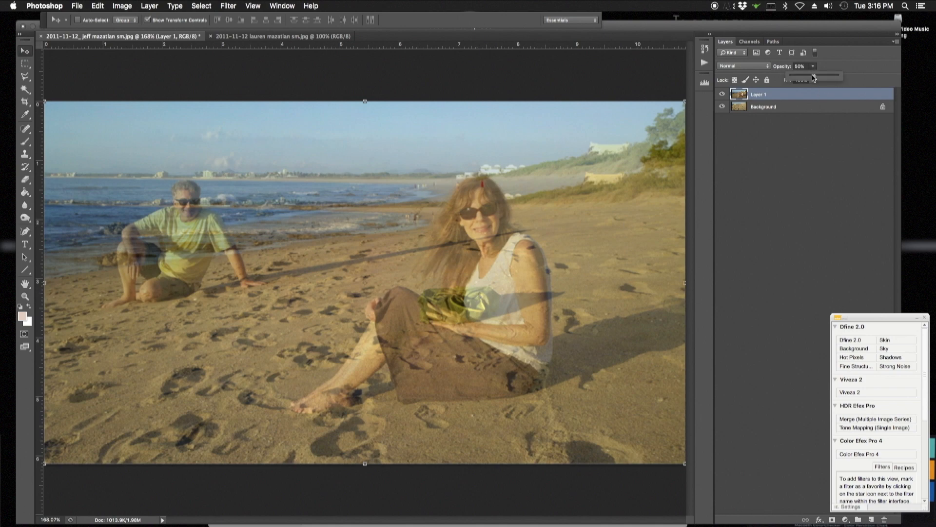
mouse_move(815, 78)
mouse_down()
mouse_move(858, 83)
mouse_move(816, 76)
mouse_up()
Step: Move Layer 1 up and nudge it slightly right so its horizon and hillside line up with the Background photo
click(472, 308)
drag(472, 306, 474, 284)
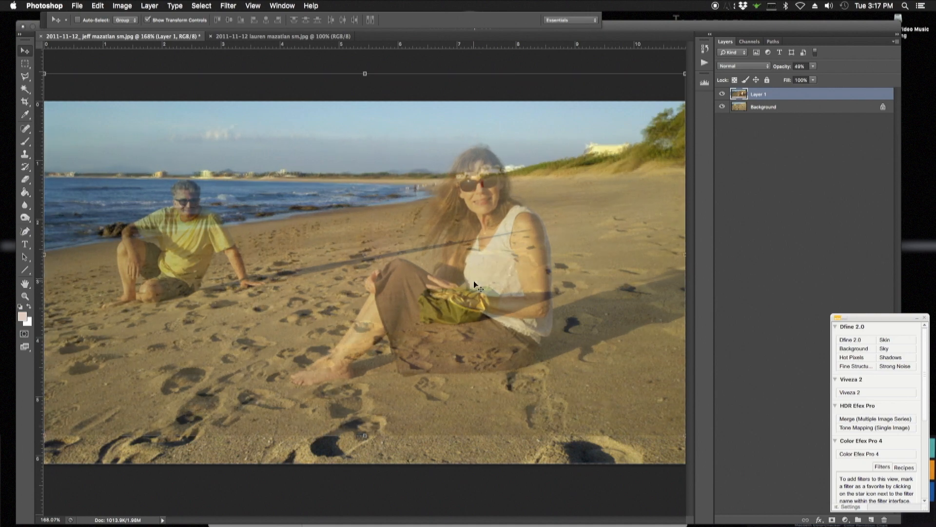
key(Right)
key(Right)
key(Right)
key(Right)
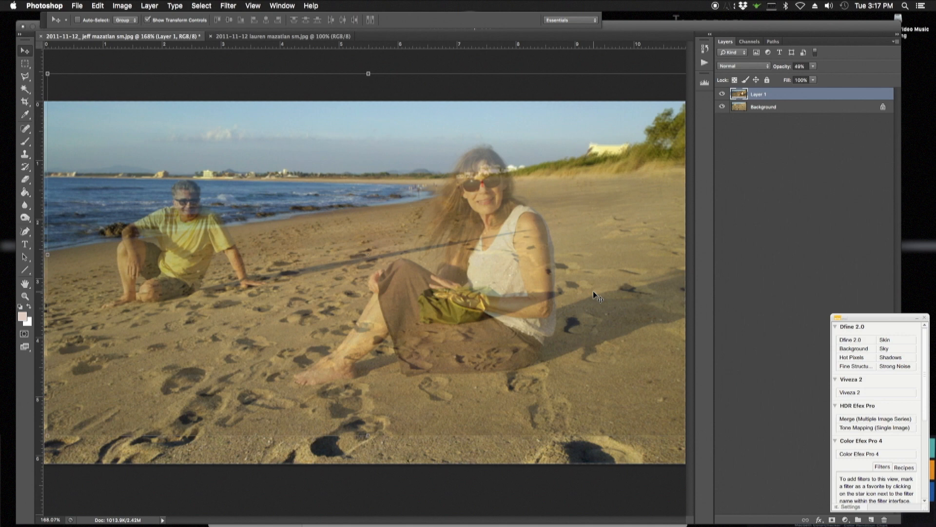
Step: Restore Layer 1's opacity to 100% and activate the Eraser tool
click(813, 67)
drag(815, 77, 849, 84)
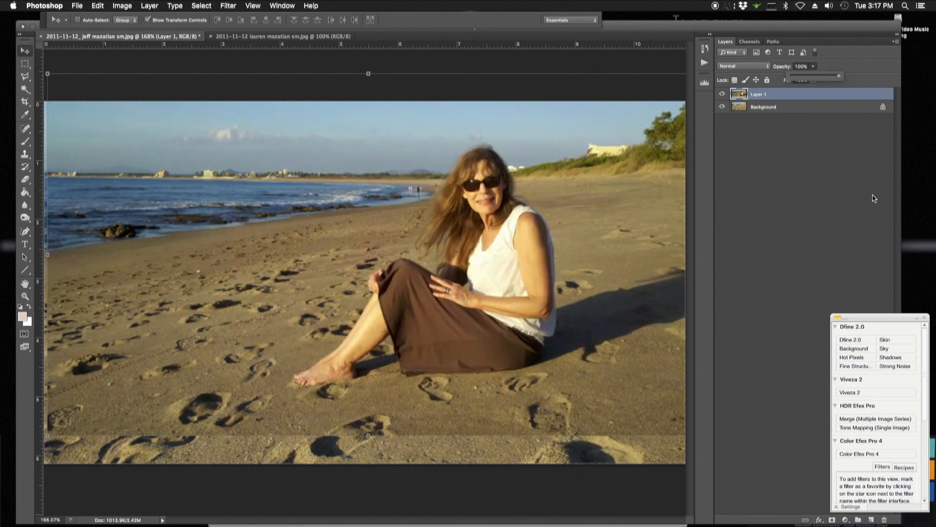
click(788, 96)
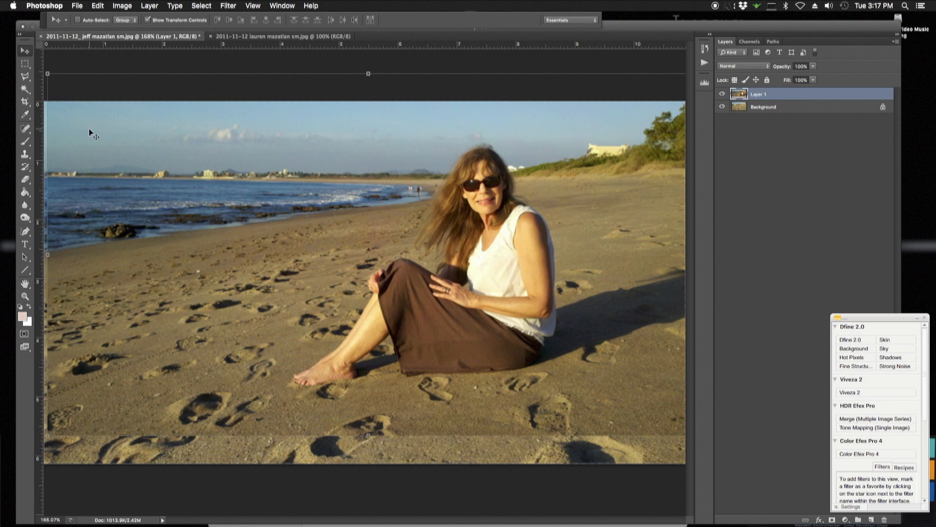
click(25, 179)
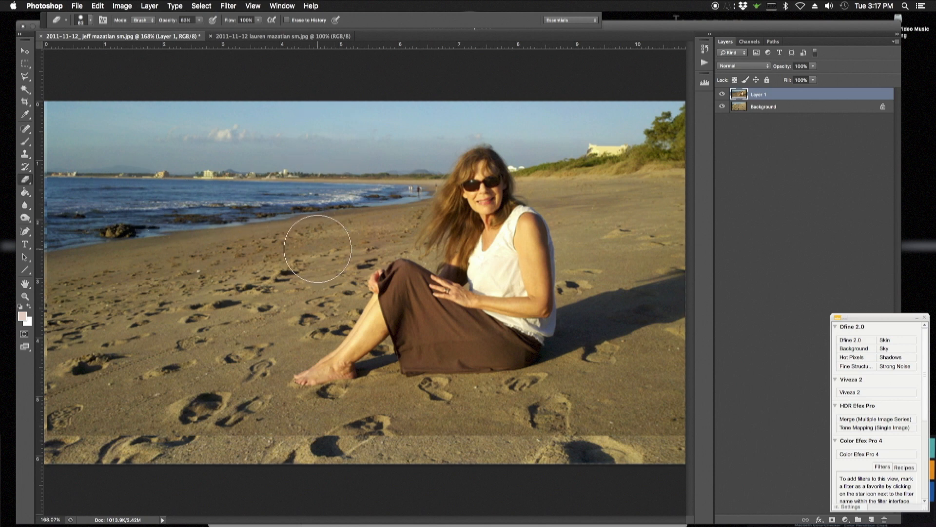
click(201, 25)
drag(202, 30, 209, 31)
mouse_move(310, 148)
mouse_down()
mouse_move(229, 196)
mouse_move(200, 227)
mouse_move(209, 244)
mouse_move(259, 276)
mouse_move(310, 250)
mouse_move(334, 194)
mouse_move(318, 149)
mouse_move(283, 185)
mouse_move(267, 240)
mouse_move(271, 171)
mouse_move(261, 148)
mouse_move(225, 139)
mouse_move(204, 150)
mouse_move(198, 195)
mouse_move(209, 244)
mouse_move(268, 174)
mouse_up()
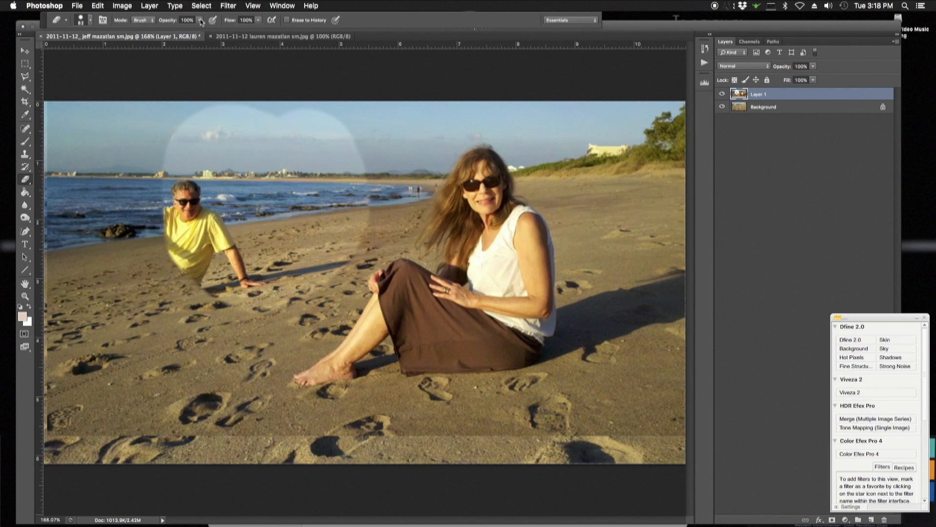
click(100, 7)
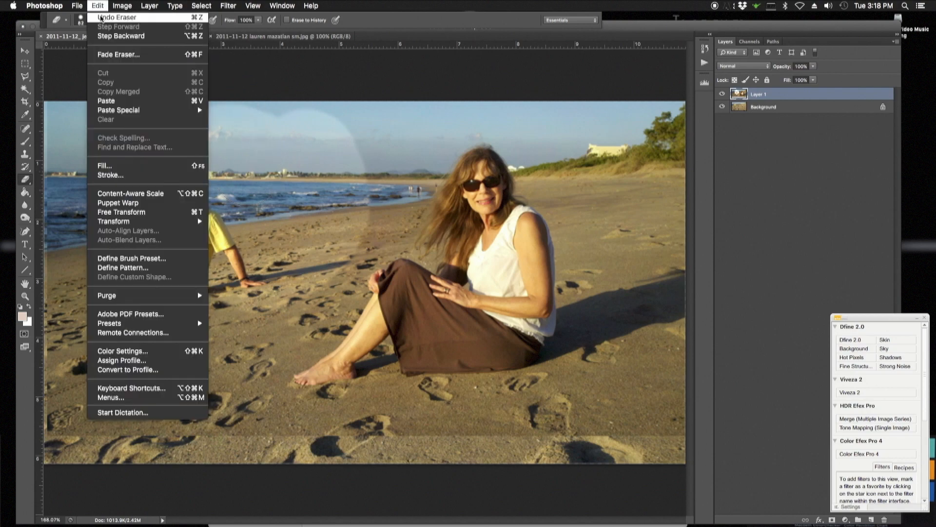
click(116, 18)
Step: Set the Eraser's opacity to 48% and partially erase Layer 1 over the man, the sky and the sand around the woman
click(199, 22)
drag(201, 29, 176, 32)
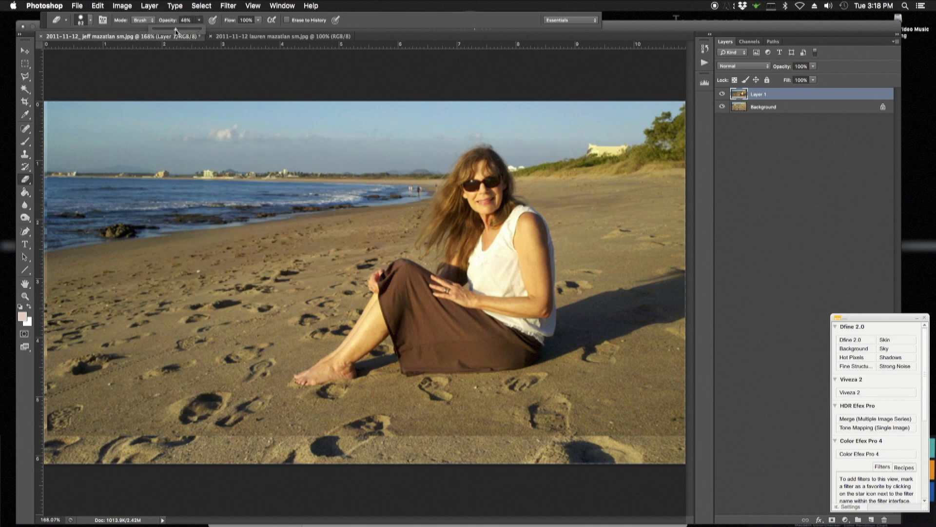
mouse_move(258, 153)
mouse_down()
mouse_move(285, 190)
mouse_move(264, 154)
mouse_move(200, 215)
mouse_move(146, 205)
mouse_move(205, 244)
mouse_move(345, 142)
mouse_move(366, 198)
mouse_move(350, 228)
mouse_move(403, 128)
mouse_move(127, 137)
mouse_up()
mouse_move(322, 270)
mouse_down()
mouse_move(313, 303)
mouse_move(246, 373)
mouse_move(243, 400)
mouse_move(259, 434)
mouse_move(289, 445)
mouse_move(352, 446)
mouse_move(393, 423)
mouse_move(575, 413)
mouse_move(609, 368)
mouse_move(615, 279)
mouse_move(582, 154)
mouse_move(566, 127)
mouse_move(505, 101)
mouse_move(471, 96)
mouse_move(418, 115)
mouse_move(540, 106)
mouse_move(636, 131)
mouse_move(654, 305)
mouse_move(624, 441)
mouse_up()
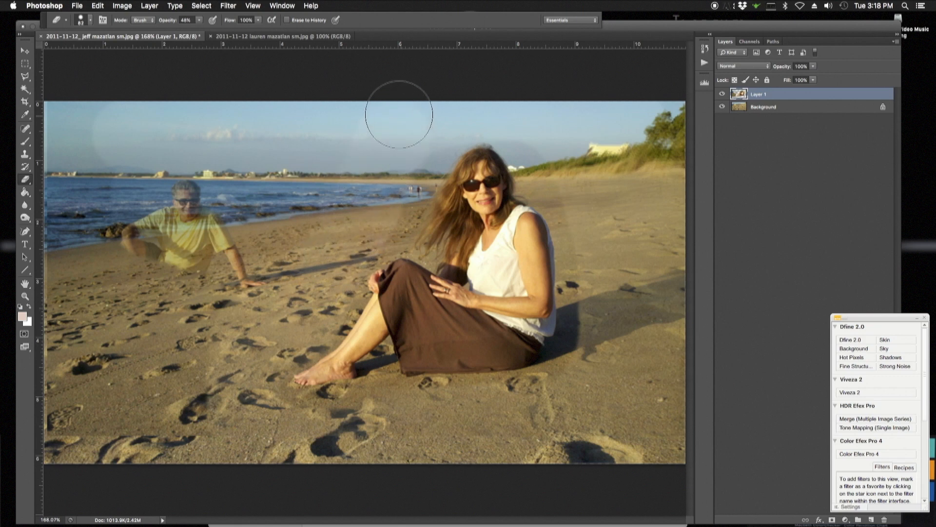
Step: Lower the eraser brush's hardness and erase Layer 1's sky, sand and shadow close around and behind the woman
click(91, 21)
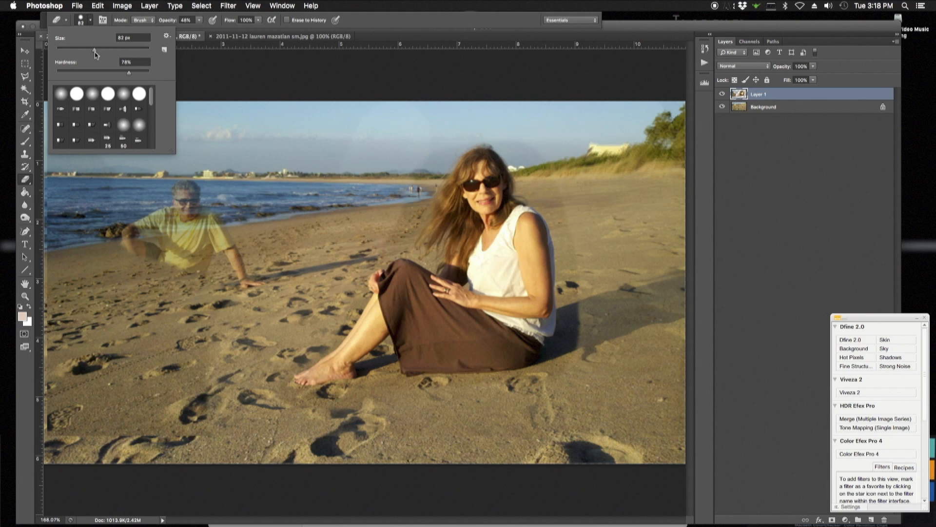
drag(130, 74, 85, 73)
click(387, 224)
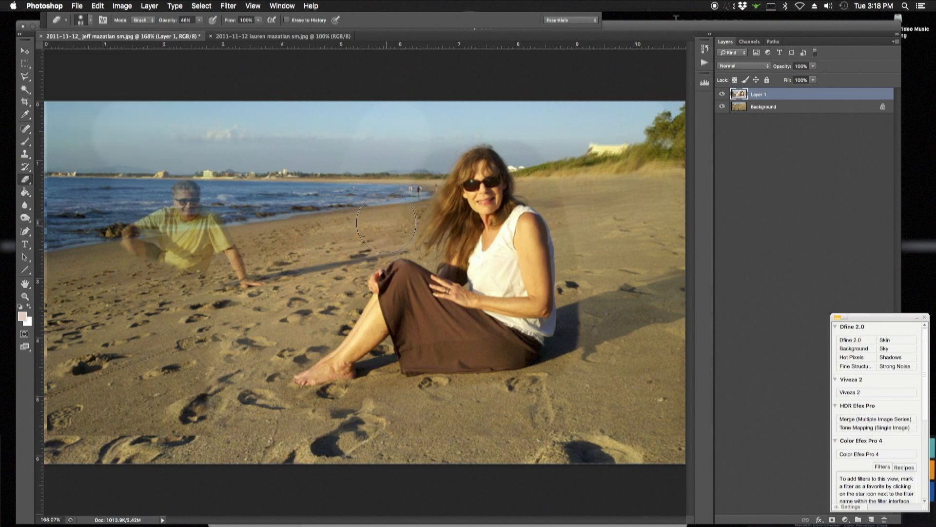
mouse_move(520, 132)
mouse_down()
mouse_move(551, 140)
mouse_move(530, 137)
mouse_move(551, 174)
mouse_move(579, 194)
mouse_move(566, 155)
mouse_move(537, 134)
mouse_move(573, 173)
mouse_move(605, 351)
mouse_move(603, 250)
mouse_move(613, 217)
mouse_move(616, 280)
mouse_move(644, 344)
mouse_move(661, 257)
mouse_up()
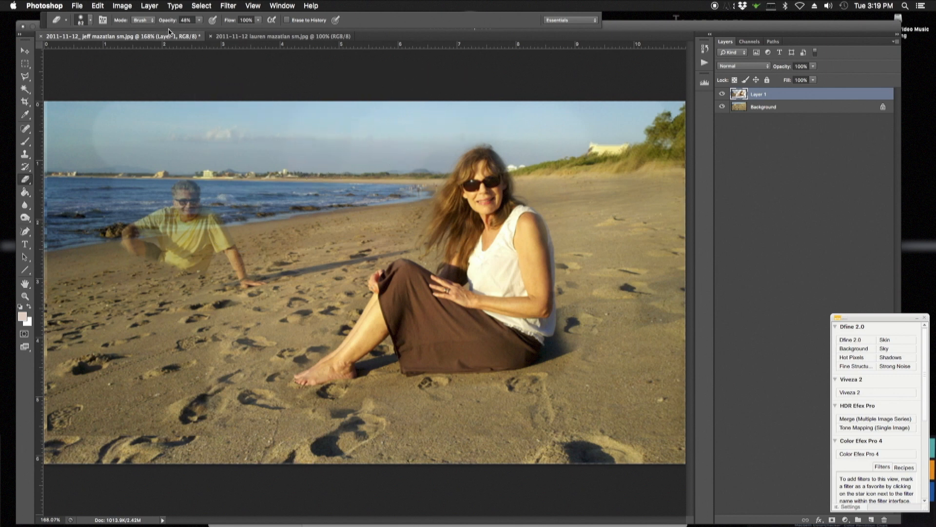
Step: Set the Eraser's opacity to 100% and erase Layer 1 over the man and his surroundings to reveal him completely
click(198, 21)
drag(202, 31, 227, 30)
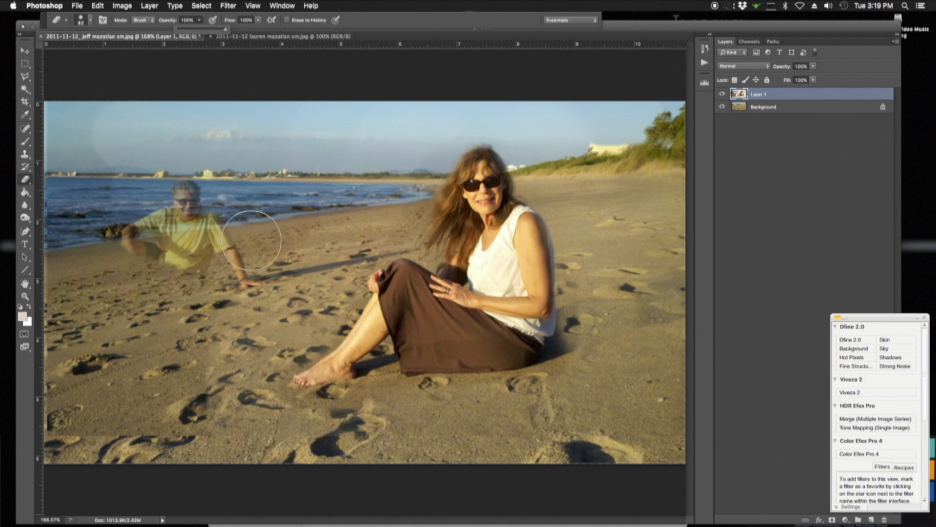
mouse_move(298, 137)
mouse_down()
mouse_move(173, 104)
mouse_move(80, 100)
mouse_move(60, 344)
mouse_move(88, 420)
mouse_move(184, 455)
mouse_move(200, 336)
mouse_move(239, 273)
mouse_move(288, 239)
mouse_move(273, 205)
mouse_move(195, 185)
mouse_move(87, 238)
mouse_move(128, 109)
mouse_move(142, 273)
mouse_move(195, 230)
mouse_move(129, 197)
mouse_move(212, 205)
mouse_move(258, 302)
mouse_move(192, 397)
mouse_move(185, 296)
mouse_move(146, 249)
mouse_move(128, 277)
mouse_move(188, 399)
mouse_move(233, 271)
mouse_move(197, 102)
mouse_move(307, 104)
mouse_move(278, 125)
mouse_move(207, 125)
mouse_move(198, 298)
mouse_up()
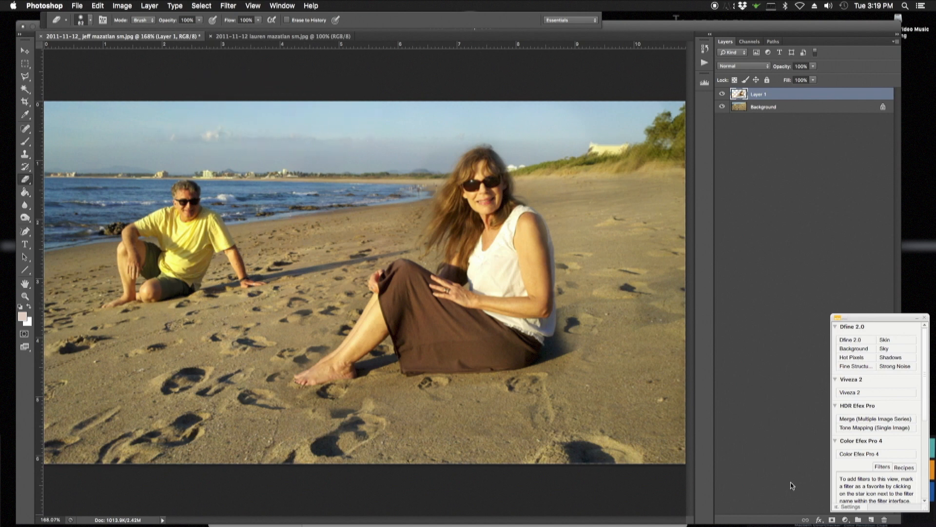
Step: Set the Eraser's opacity to 42%, blend the remaining edges beside the woman, and compare with Layer 1 hidden and shown
click(200, 20)
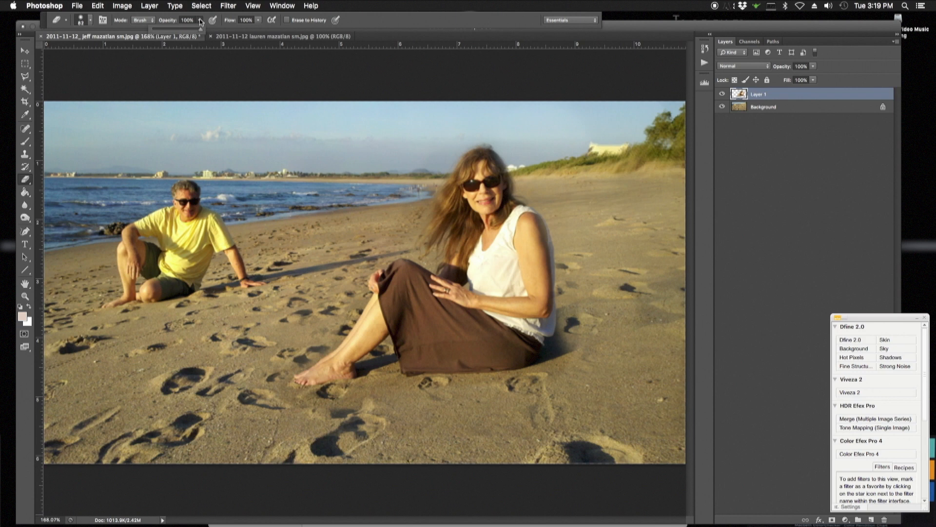
drag(204, 32, 174, 31)
drag(604, 343, 575, 390)
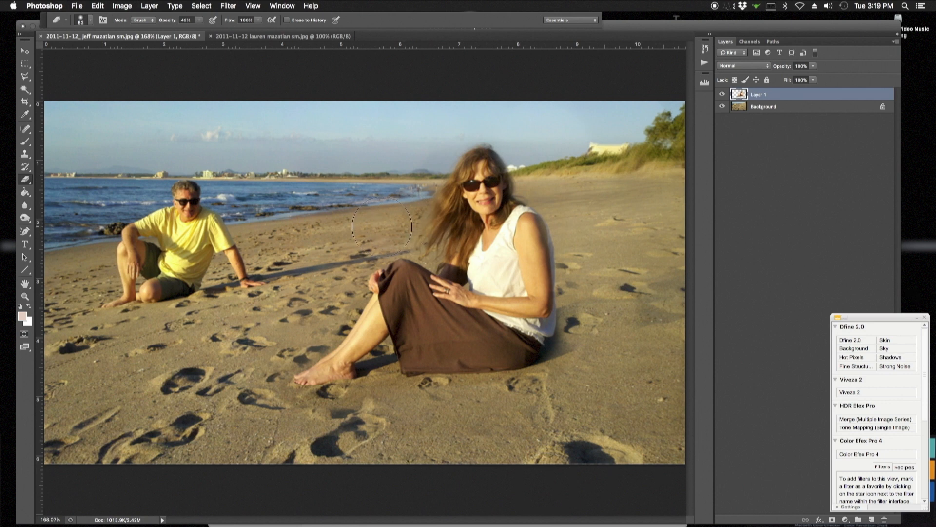
click(722, 95)
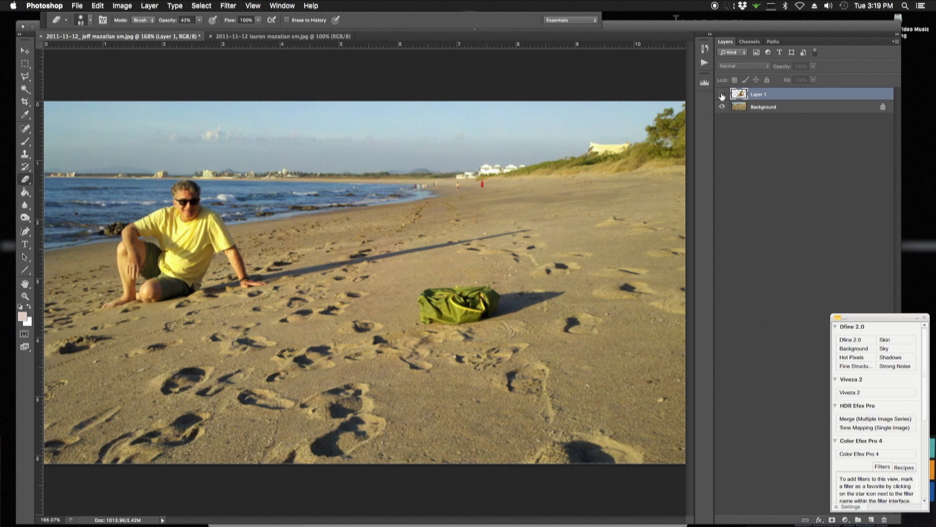
click(721, 94)
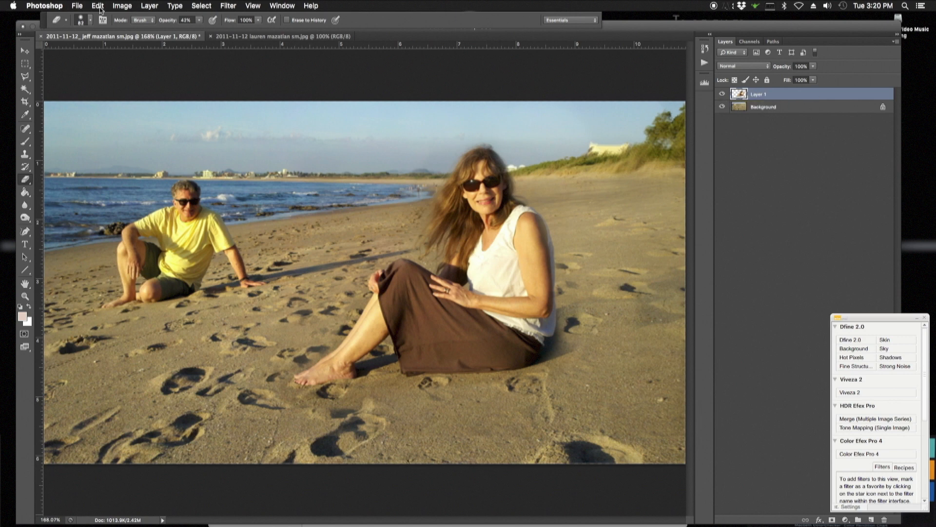
Step: Save the composite as a JPEG copy named "J and L Beach composite" at Maximum quality 12
click(84, 6)
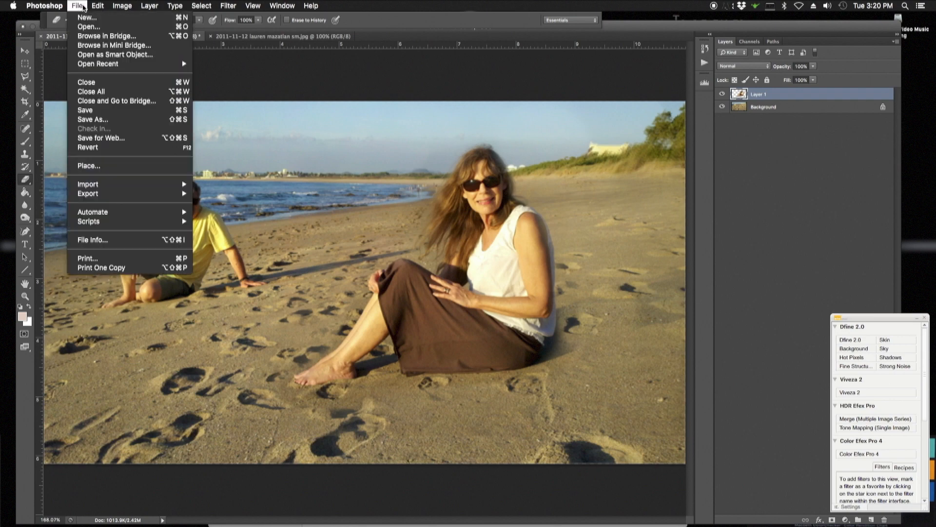
click(95, 110)
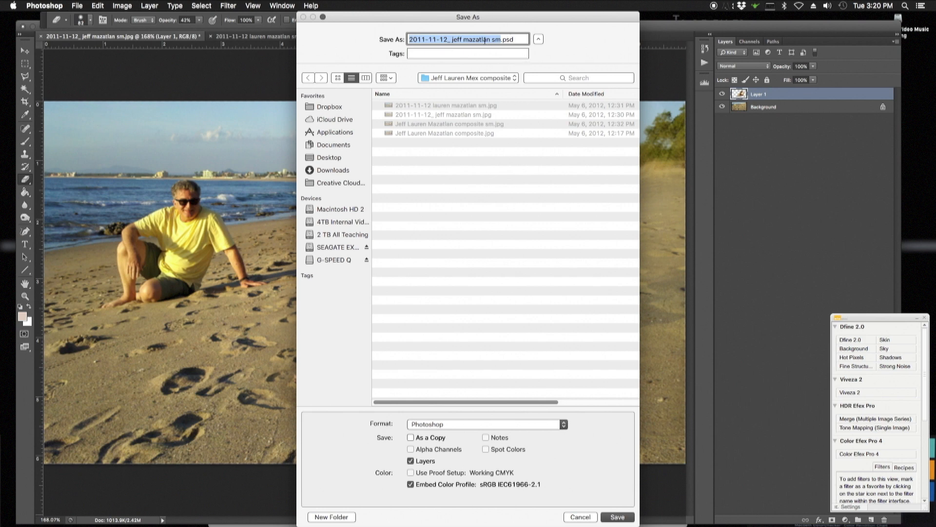
text(J and )
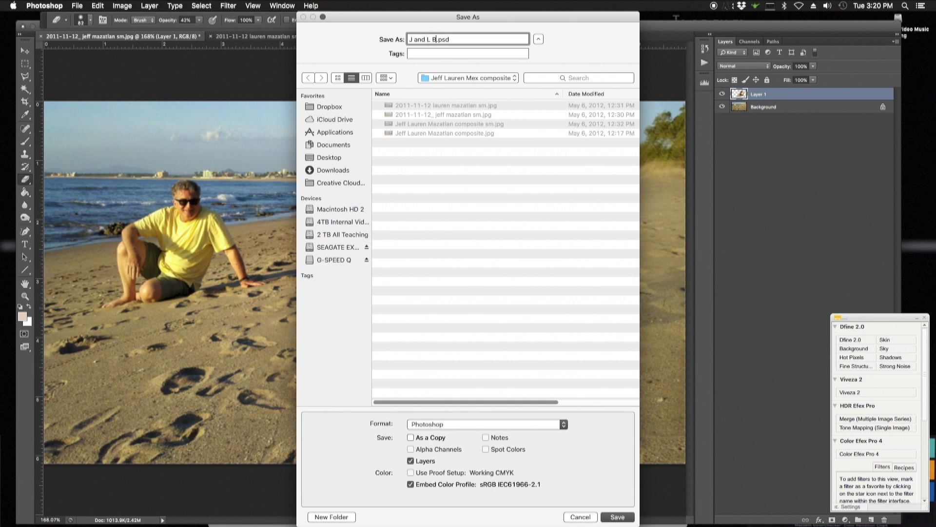
text(L Beach composite)
click(563, 428)
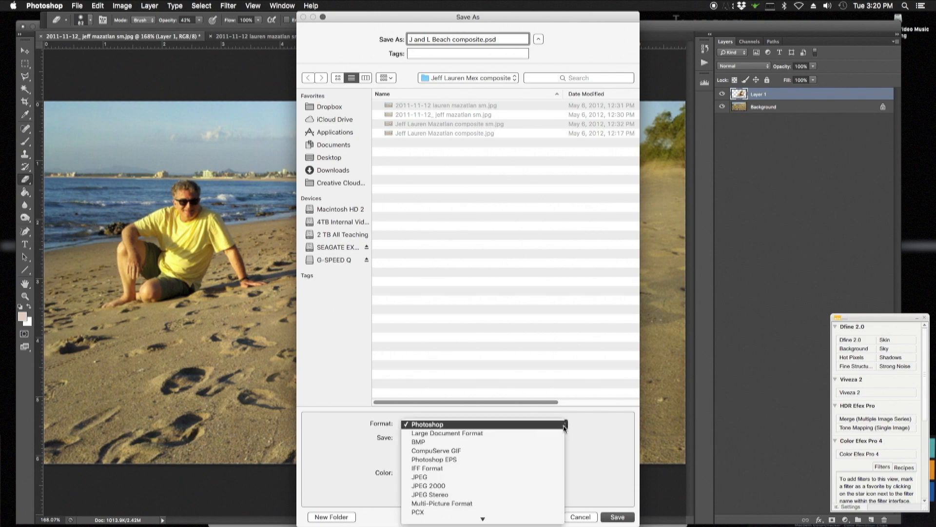
click(441, 477)
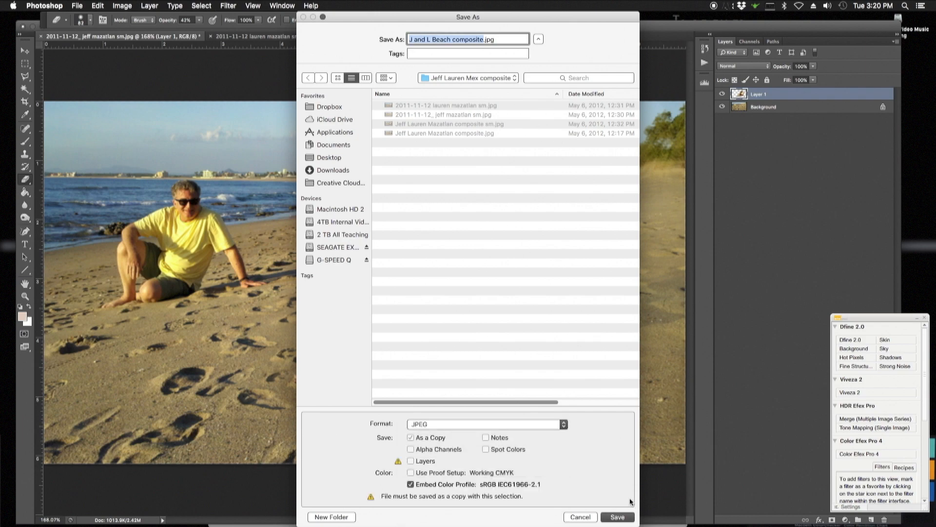
click(618, 516)
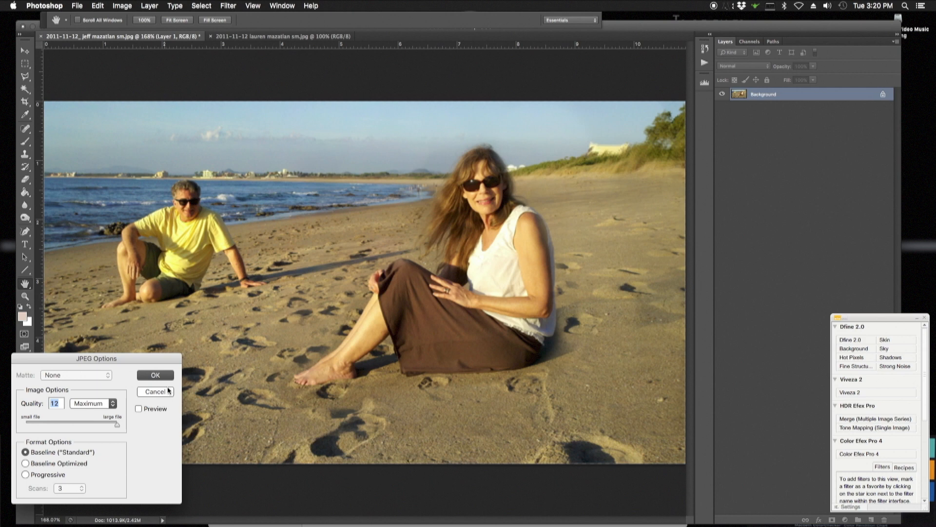
click(171, 378)
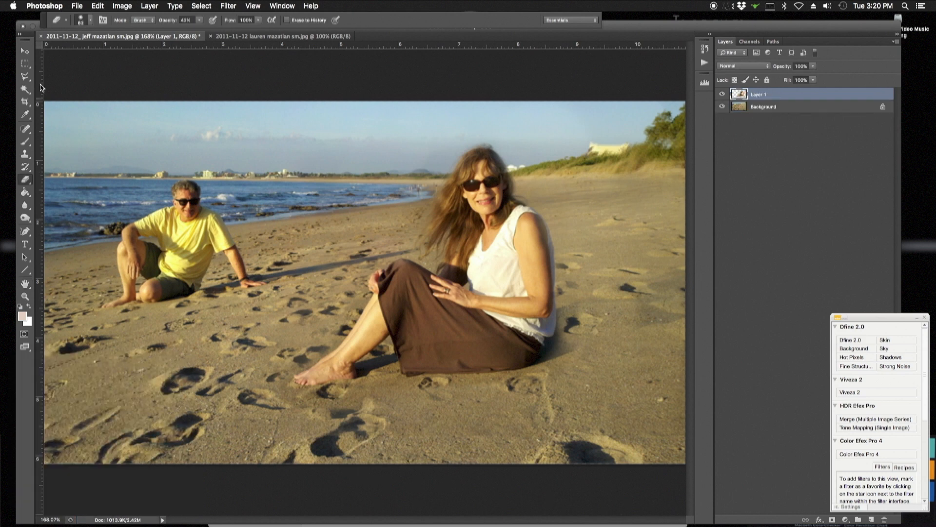